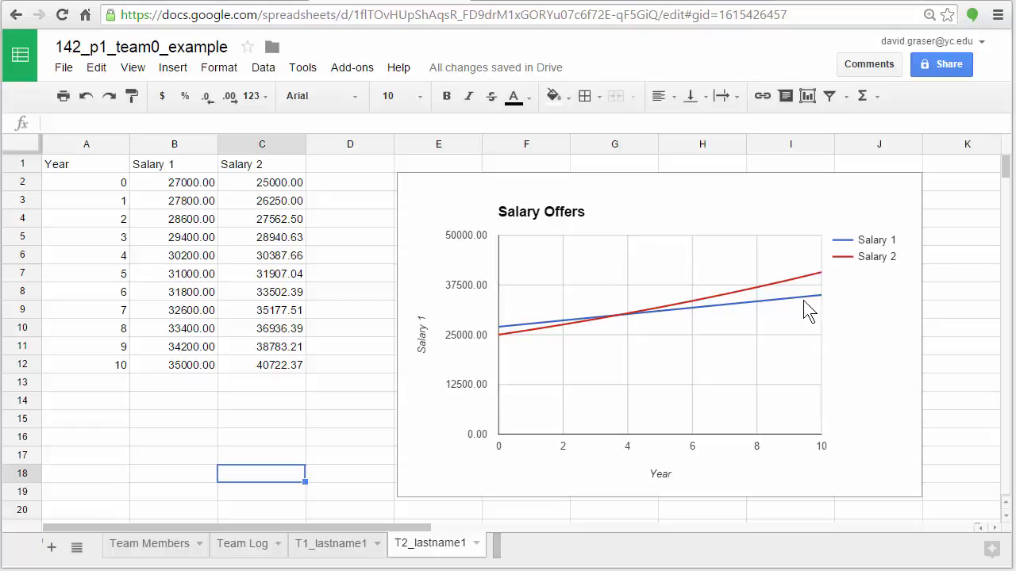
# Switch to the 142_p1_team0 spreadsheet and duplicate its T1 sheet with the Salary 1 table and chart
pyautogui.click(229, 2)
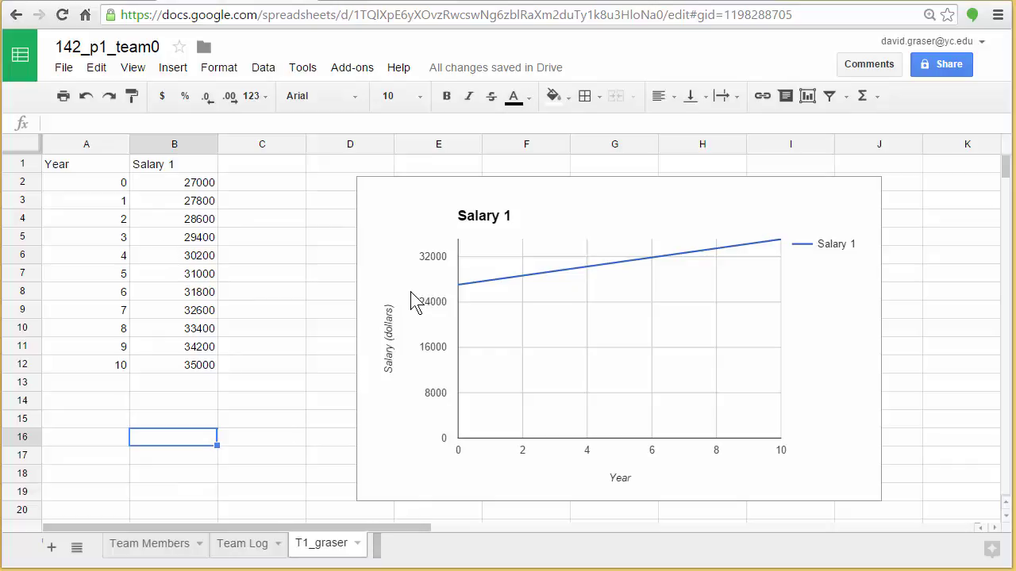
pyautogui.click(358, 546)
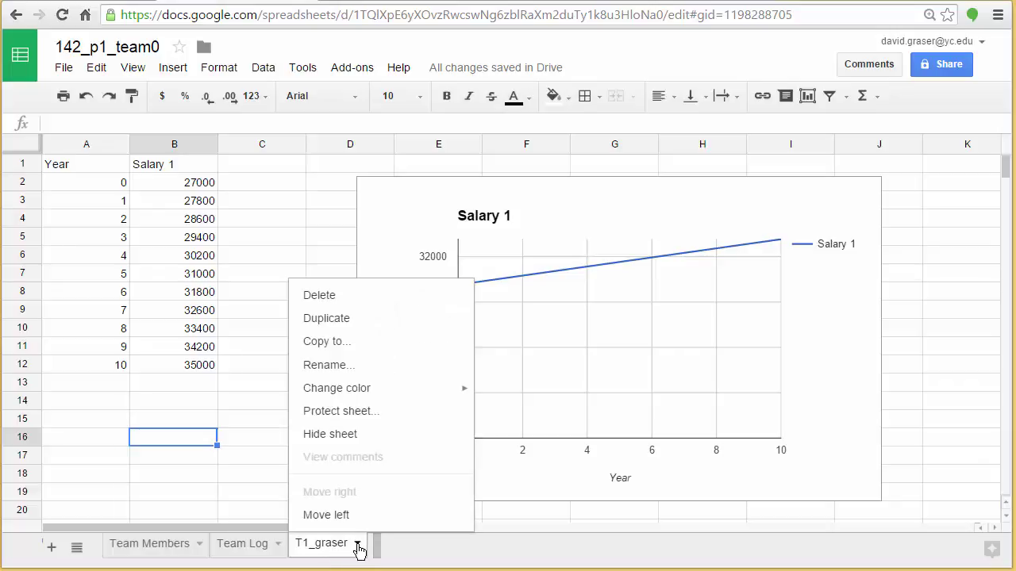
pyautogui.click(334, 319)
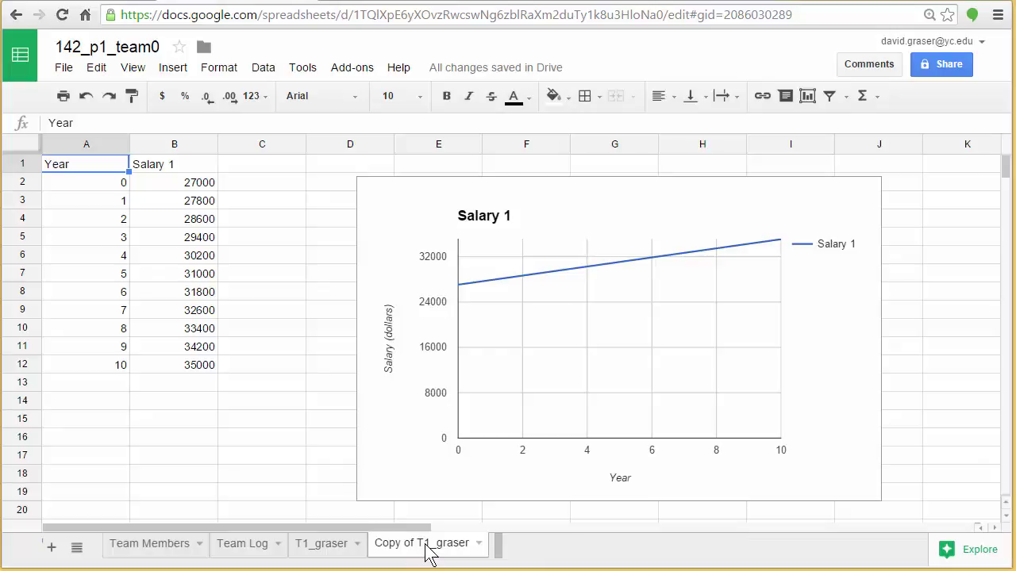
# Rename the duplicated sheet by removing "Copy of" and changing the T1 prefix to T2, keeping the last name
pyautogui.doubleClick(426, 546)
pyautogui.click(429, 545)
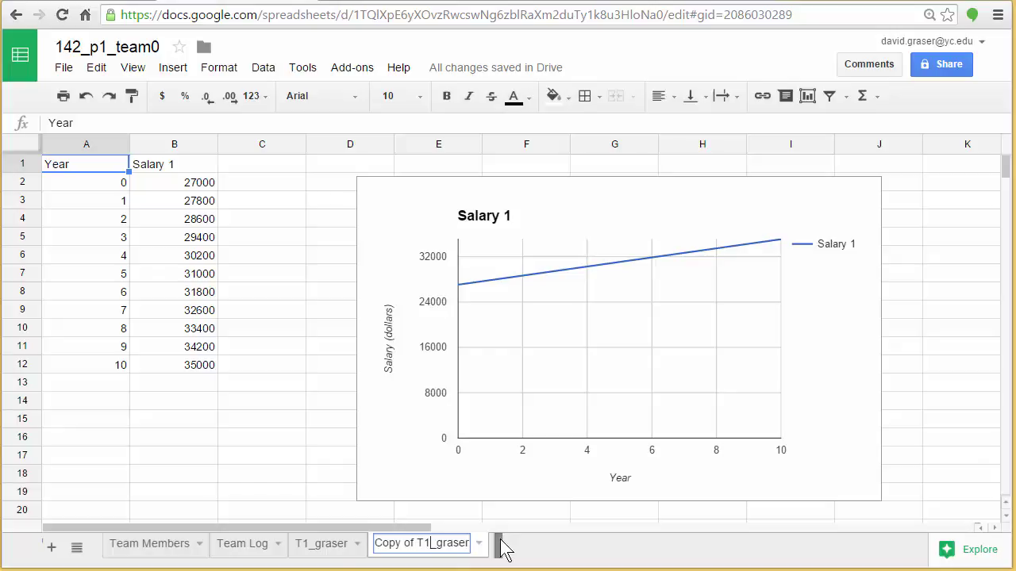
pyautogui.press('BackSpace')
pyautogui.press('BackSpace')
pyautogui.press('BackSpace')
pyautogui.press('BackSpace')
pyautogui.press('BackSpace')
pyautogui.press('BackSpace')
pyautogui.press('BackSpace')
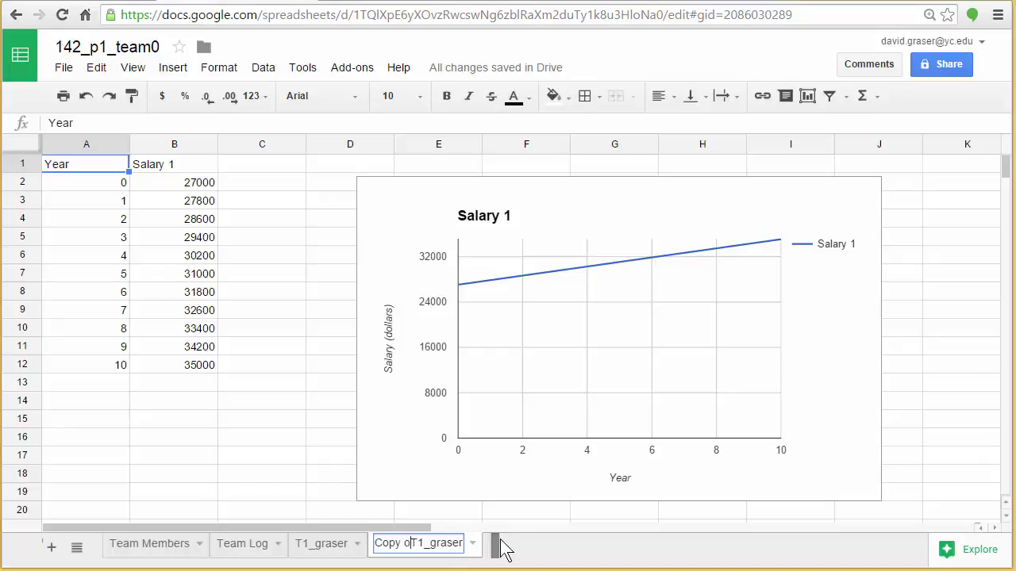
pyautogui.press('BackSpace')
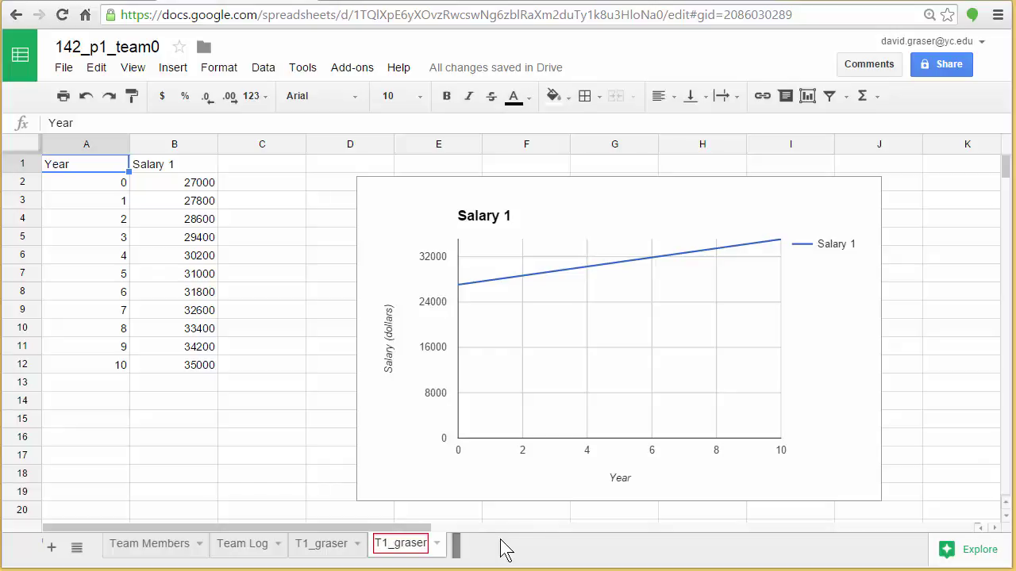
pyautogui.press('Right')
pyautogui.press('Delete')
pyautogui.write('2')
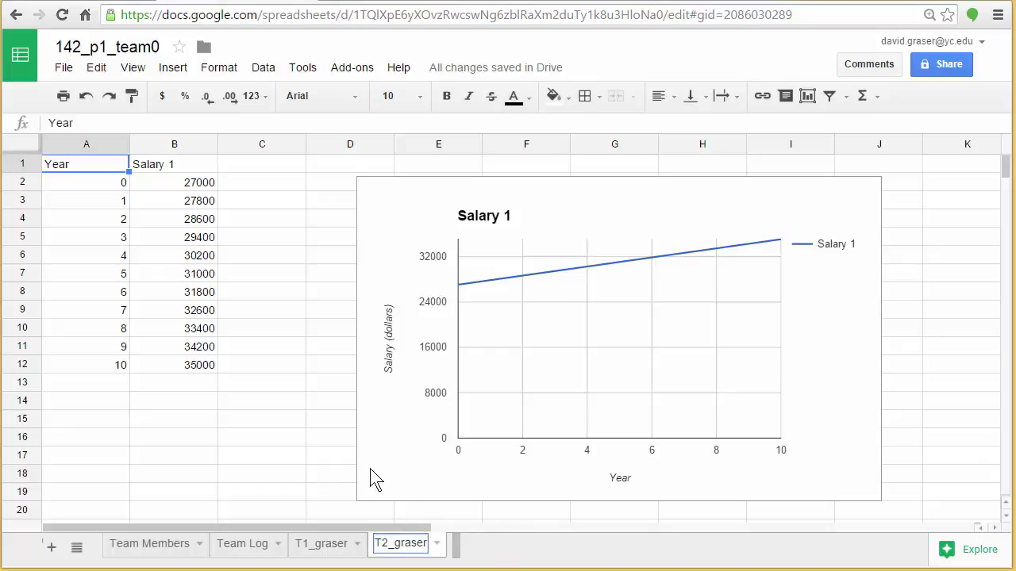
pyautogui.click(303, 425)
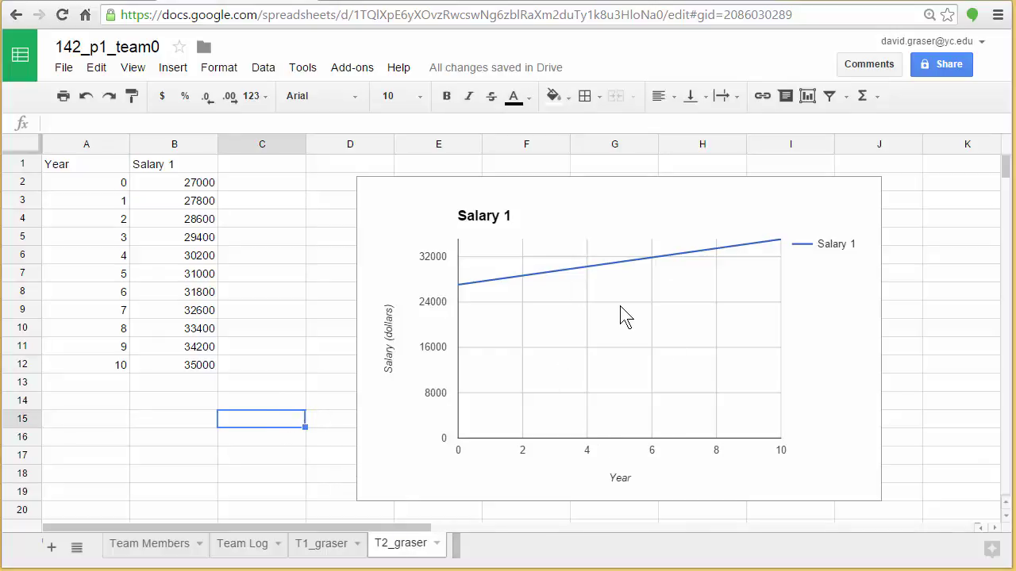
# Delete the copied Salary 1 chart from the T2 sheet
pyautogui.click(834, 220)
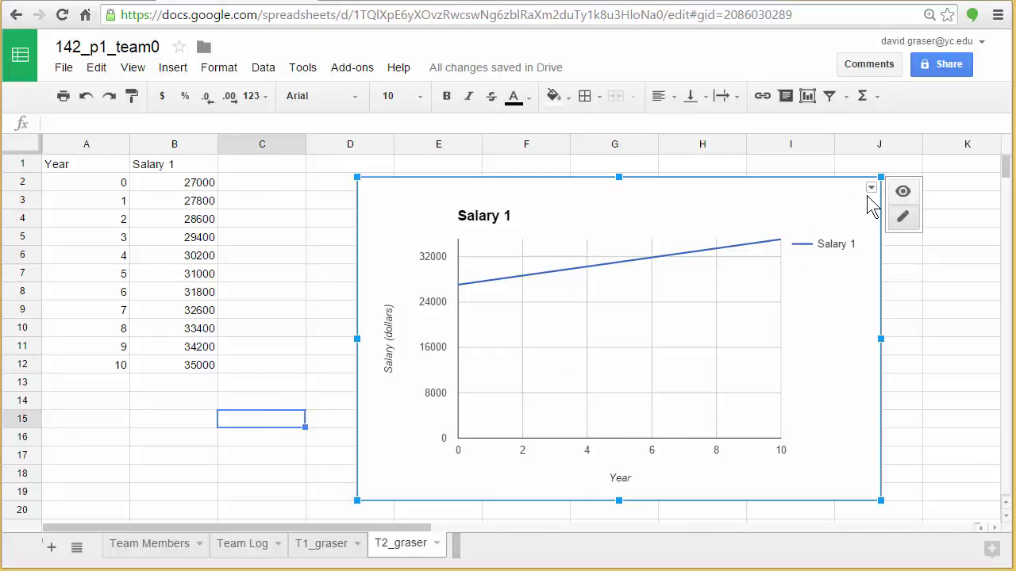
pyautogui.click(871, 189)
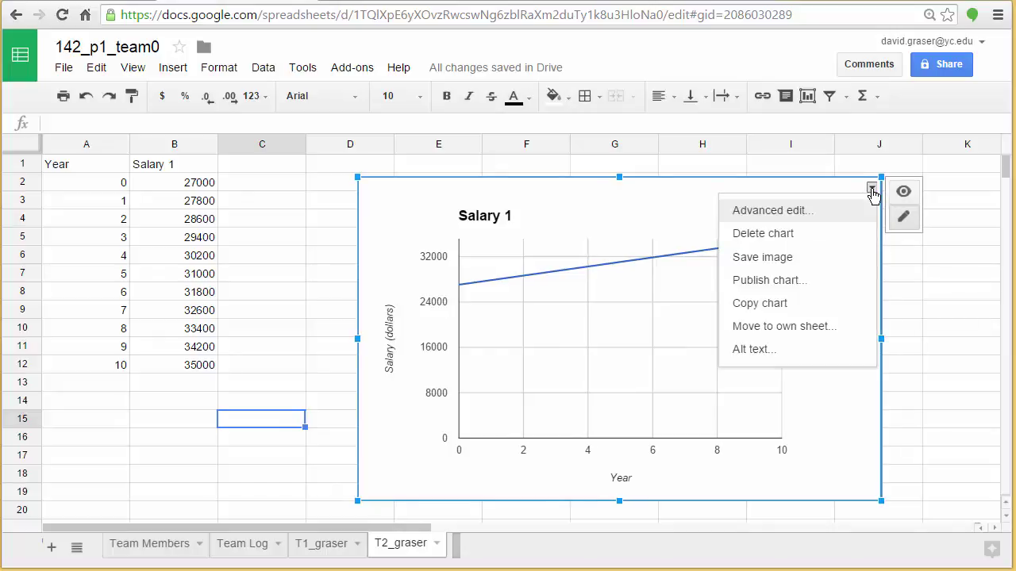
pyautogui.click(774, 235)
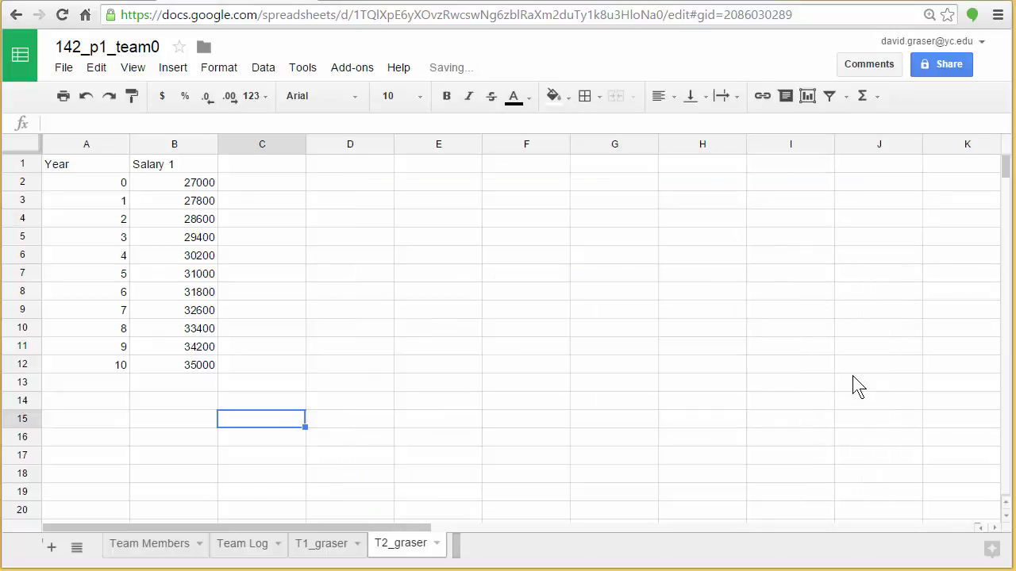
pyautogui.click(70, 441)
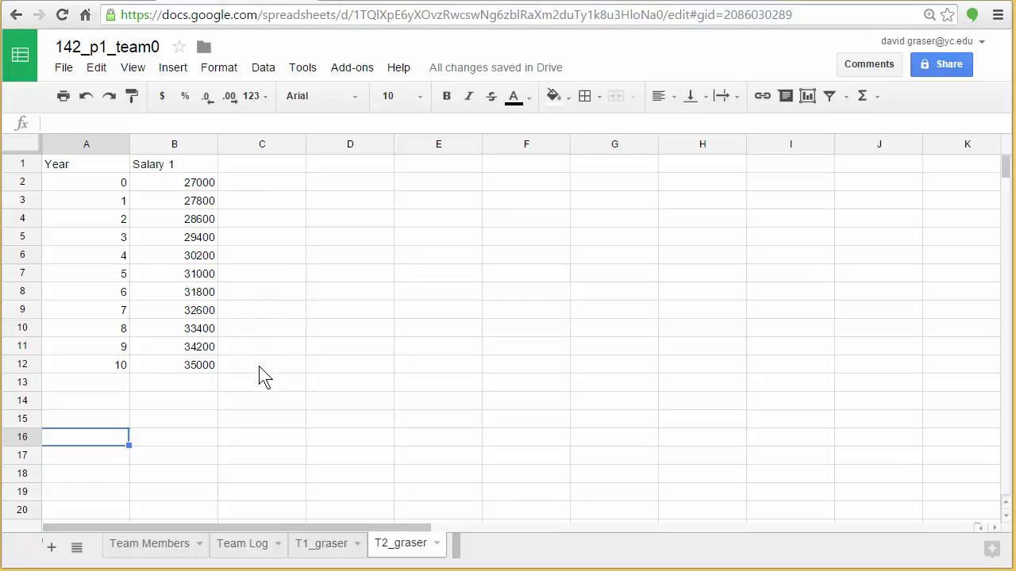
# Add the header "Salary 2" in C1 and enter the starting salary 25000 in C2
pyautogui.click(255, 173)
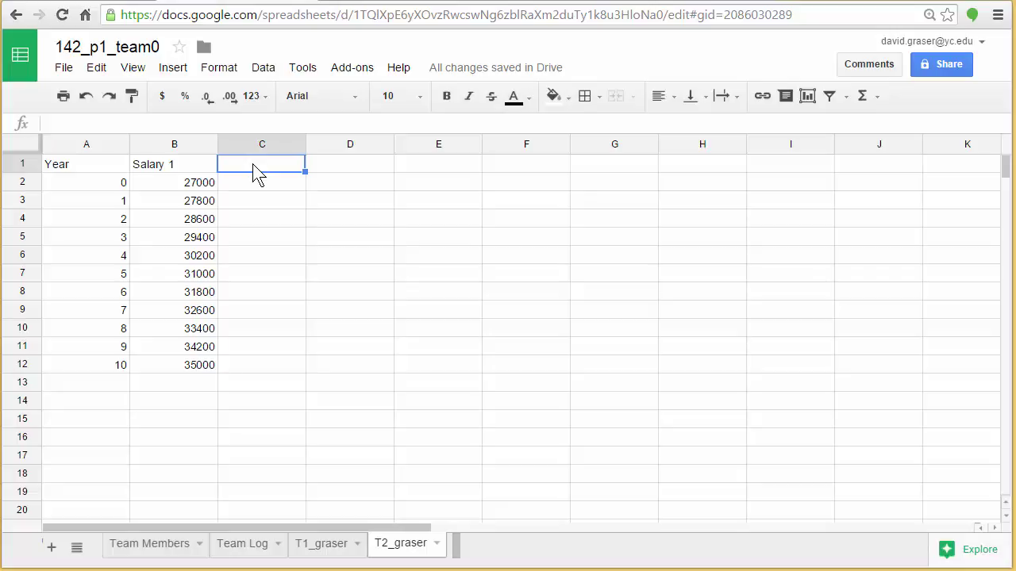
pyautogui.write('Salary2')
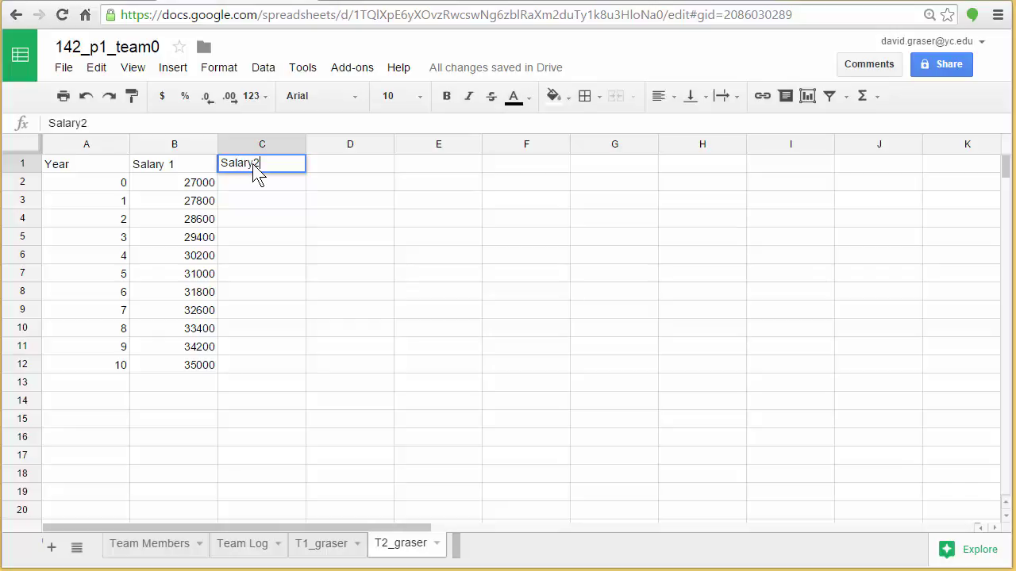
pyautogui.press('BackSpace')
pyautogui.write('2')
pyautogui.press('Return')
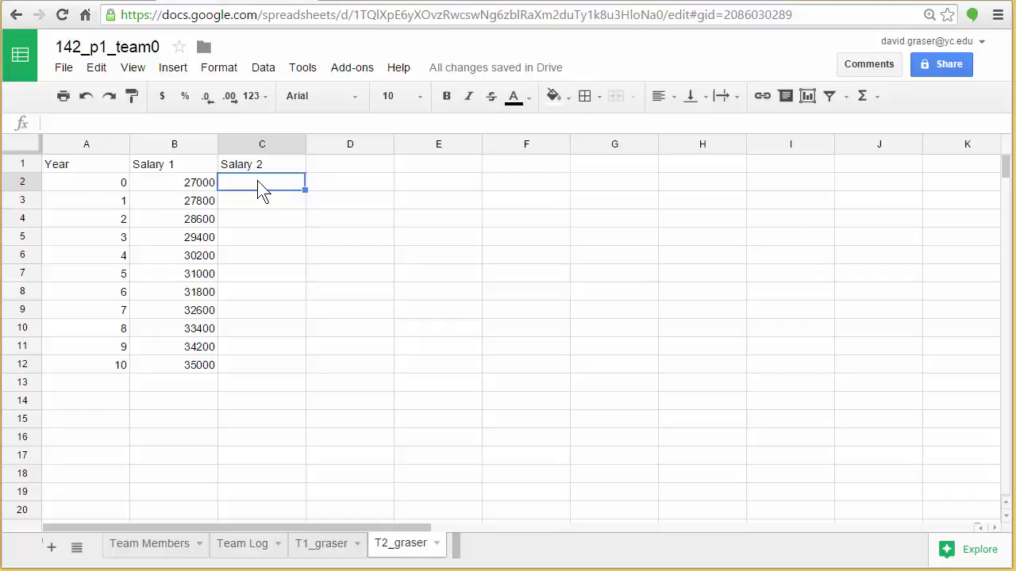
pyautogui.write('25')
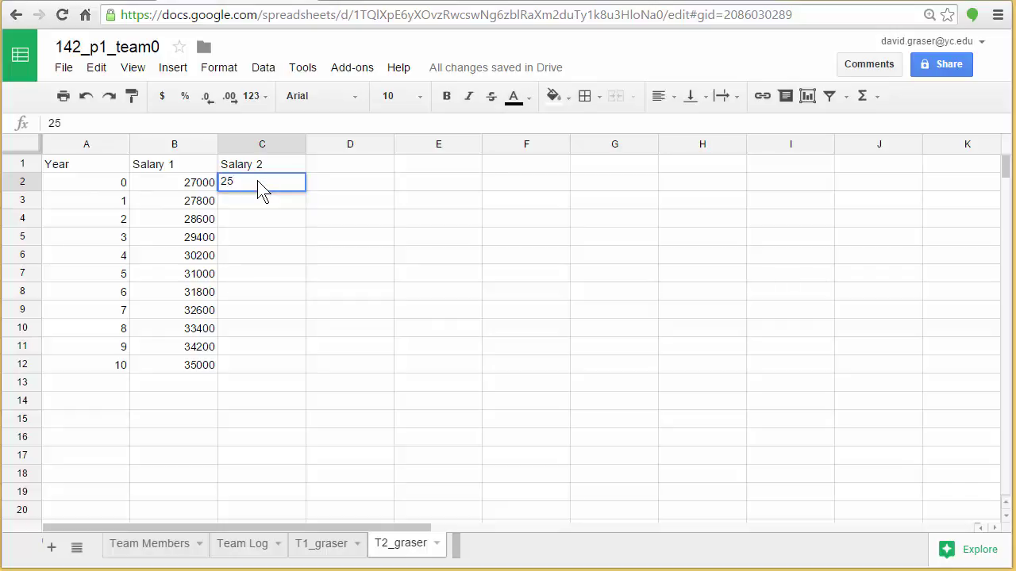
pyautogui.write('000')
pyautogui.press('Return')
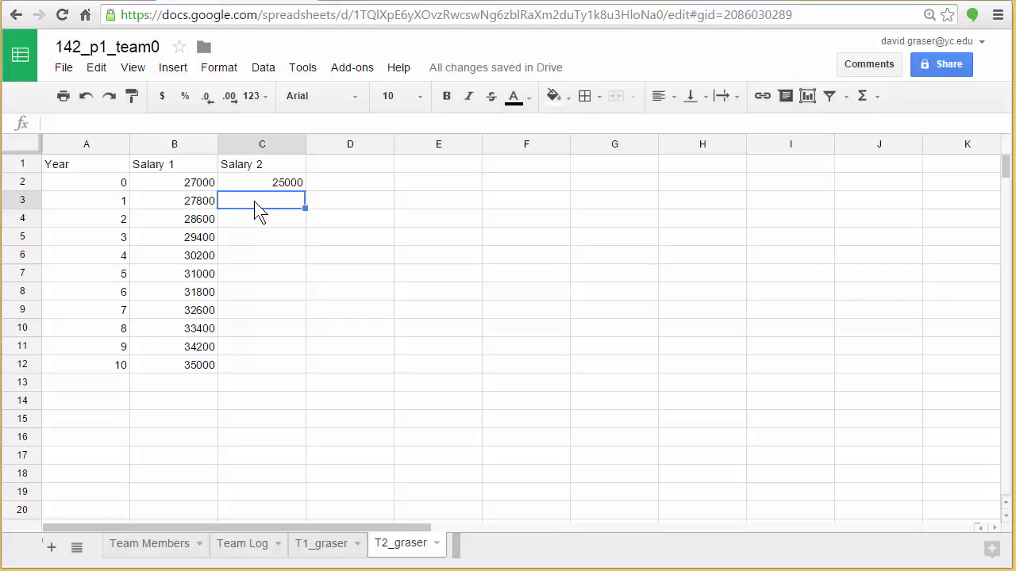
# Enter the 5% raise formula =.05*C2+C2 in C3 for year 1
pyautogui.write('=')
pyautogui.write('.05')
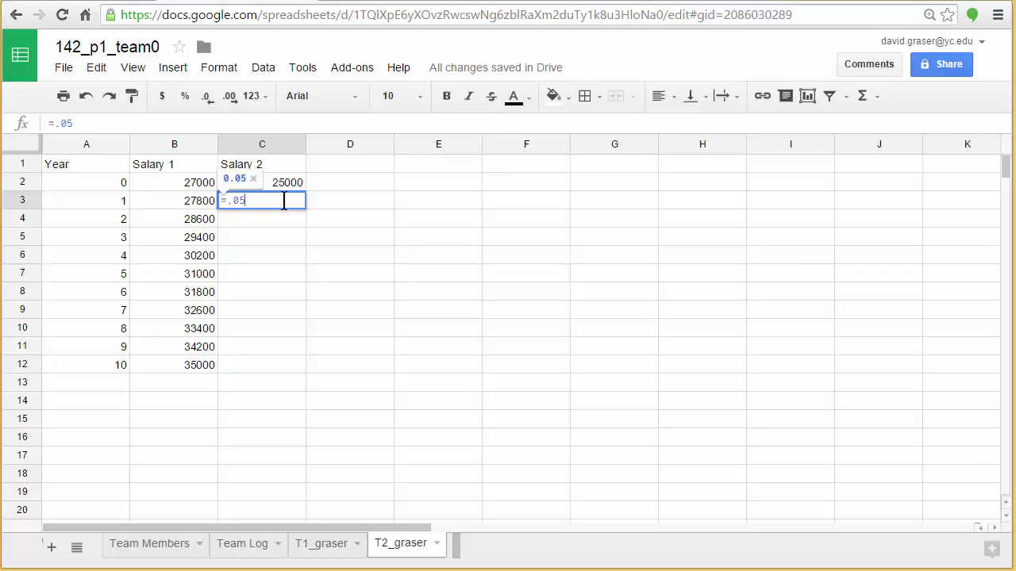
pyautogui.write('*')
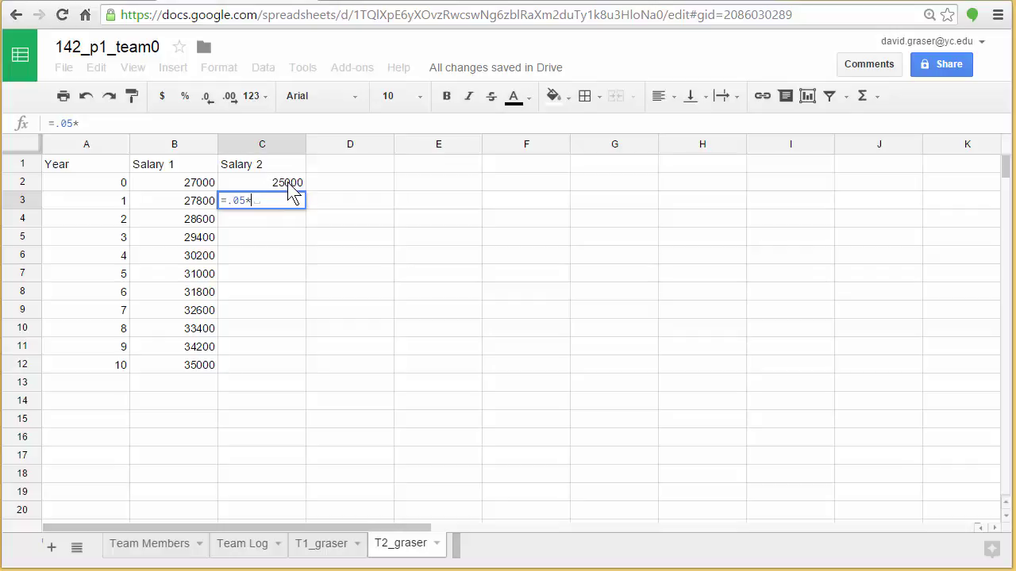
pyautogui.click(290, 184)
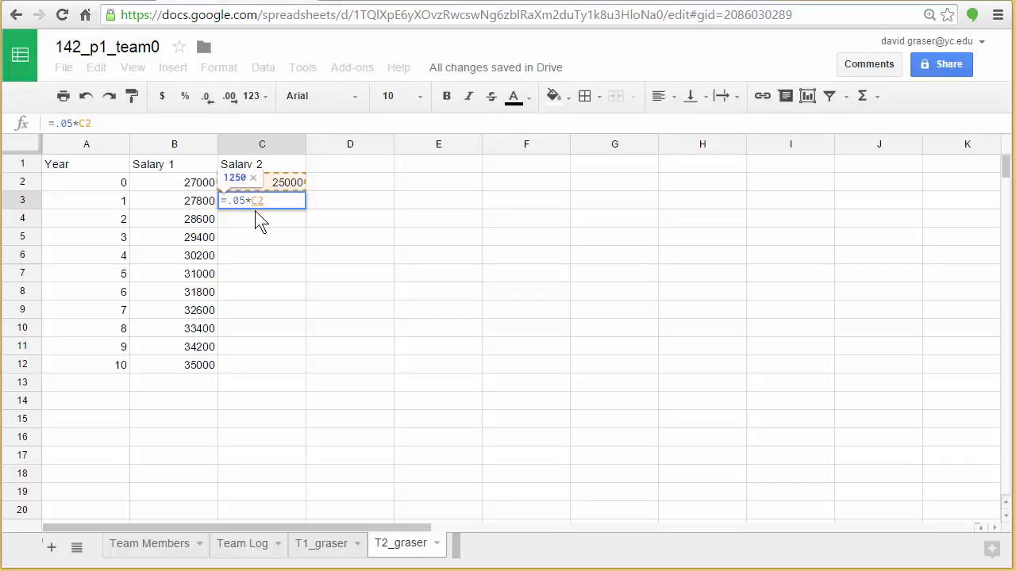
pyautogui.write('+')
pyautogui.click(292, 185)
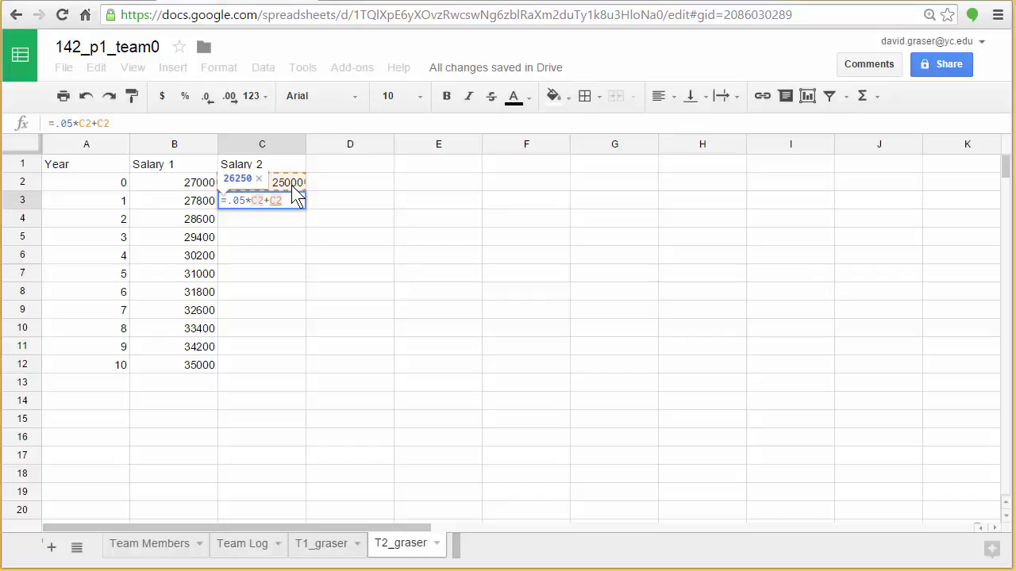
pyautogui.press('Return')
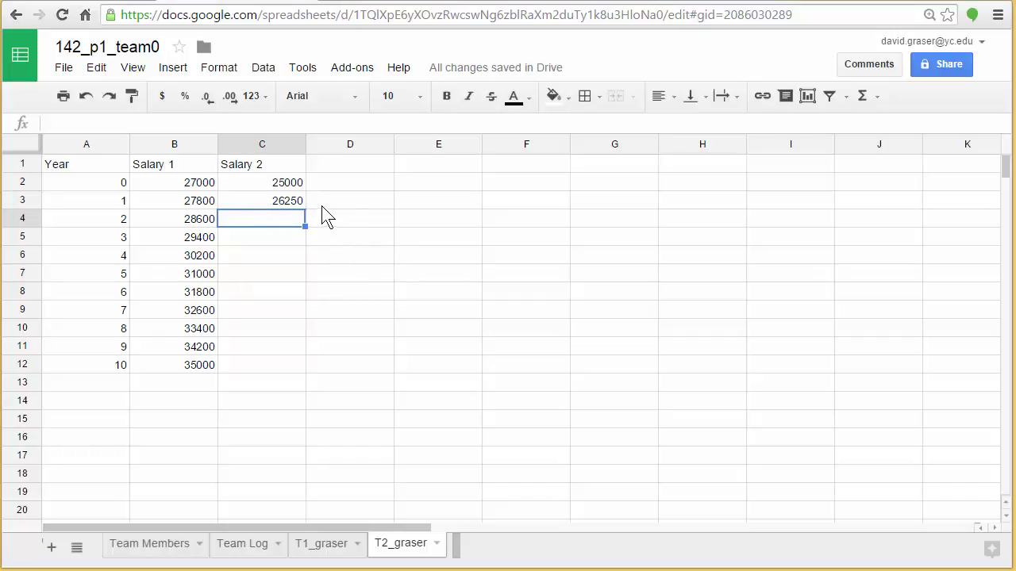
# Fill the formula in C3 down through C12 and check the copied formula in C11
pyautogui.click(280, 200)
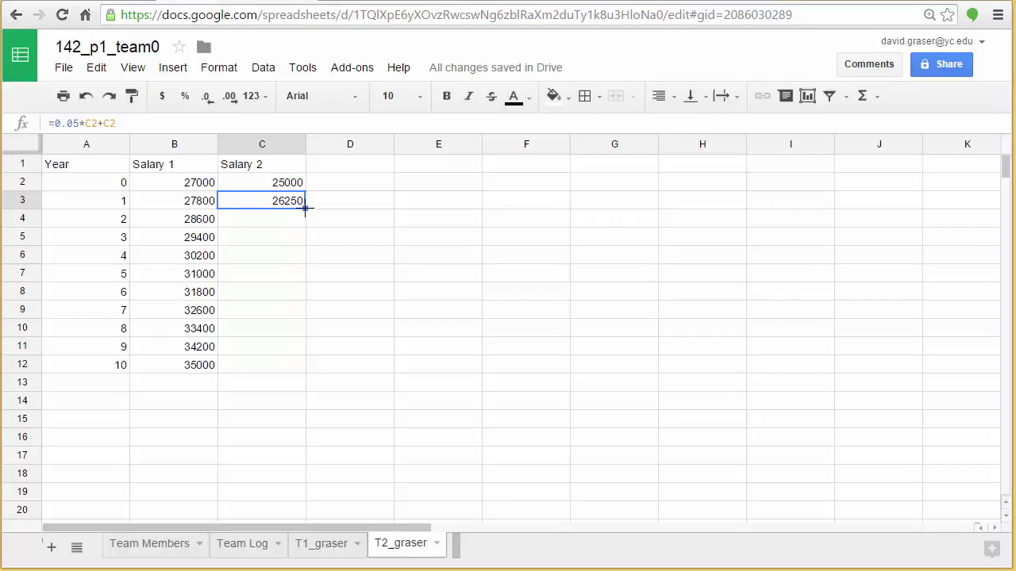
pyautogui.moveTo(305, 208); pyautogui.dragTo(305, 367)
pyautogui.moveTo(305, 368); pyautogui.dragTo(305, 368)
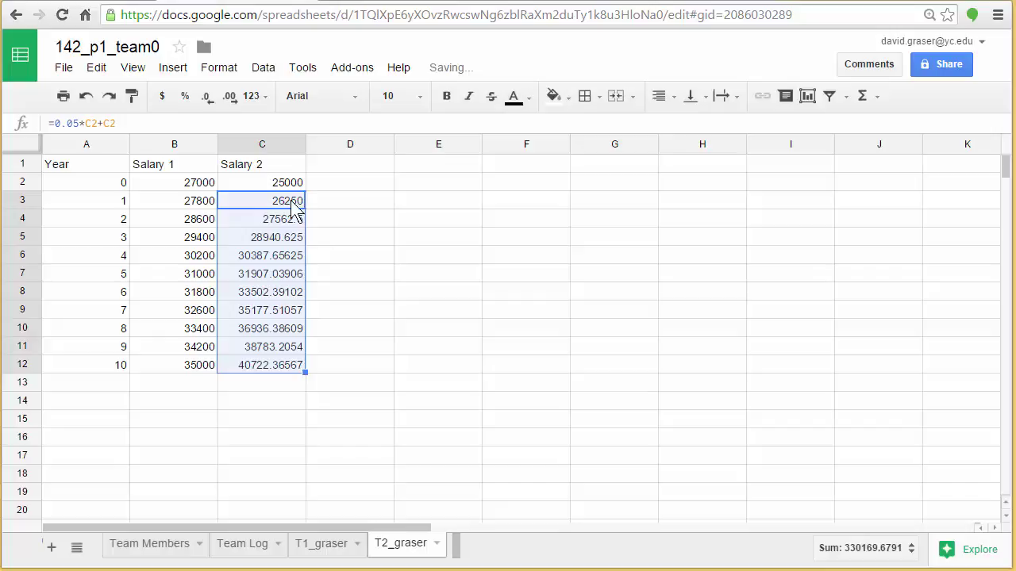
pyautogui.click(260, 348)
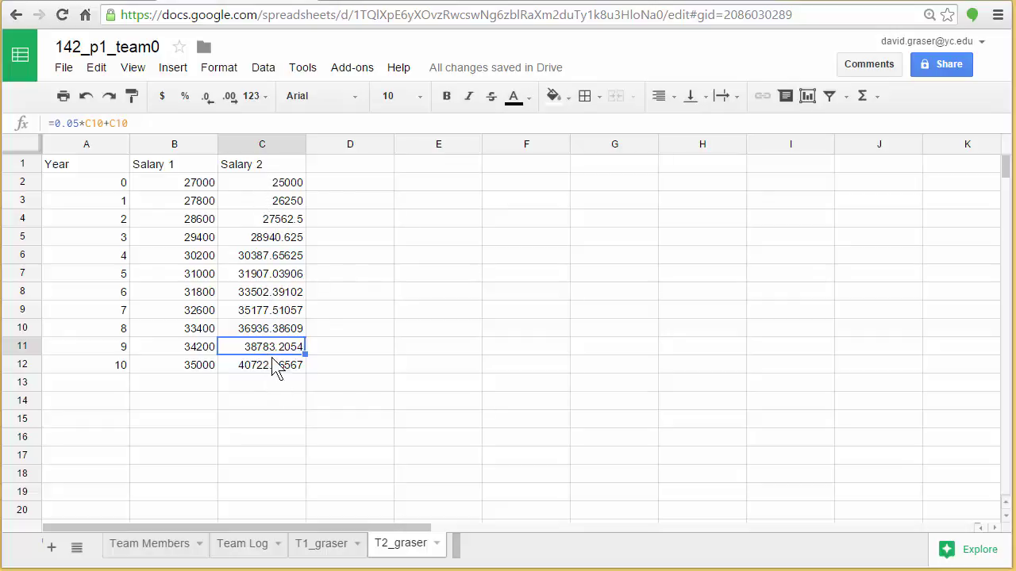
# Format the Salary 2 values in C2:C12 to two decimal places
pyautogui.click(267, 189)
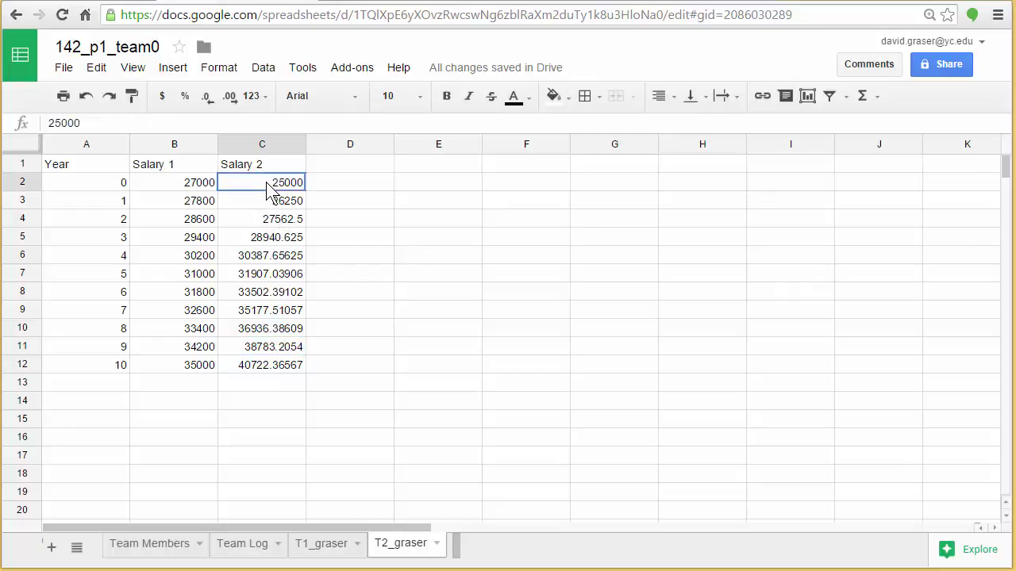
pyautogui.moveTo(268, 189); pyautogui.dragTo(270, 370)
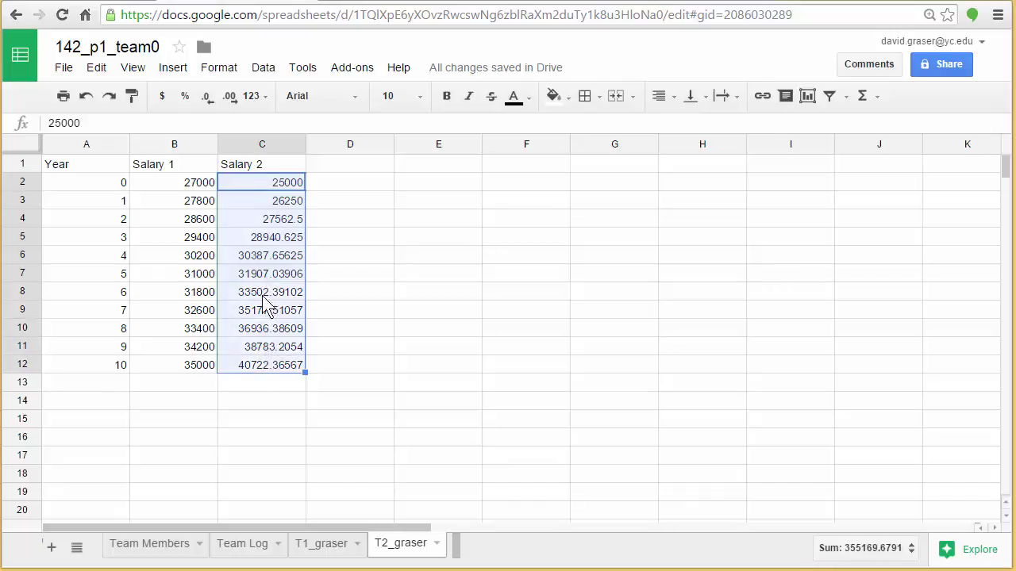
pyautogui.click(207, 96)
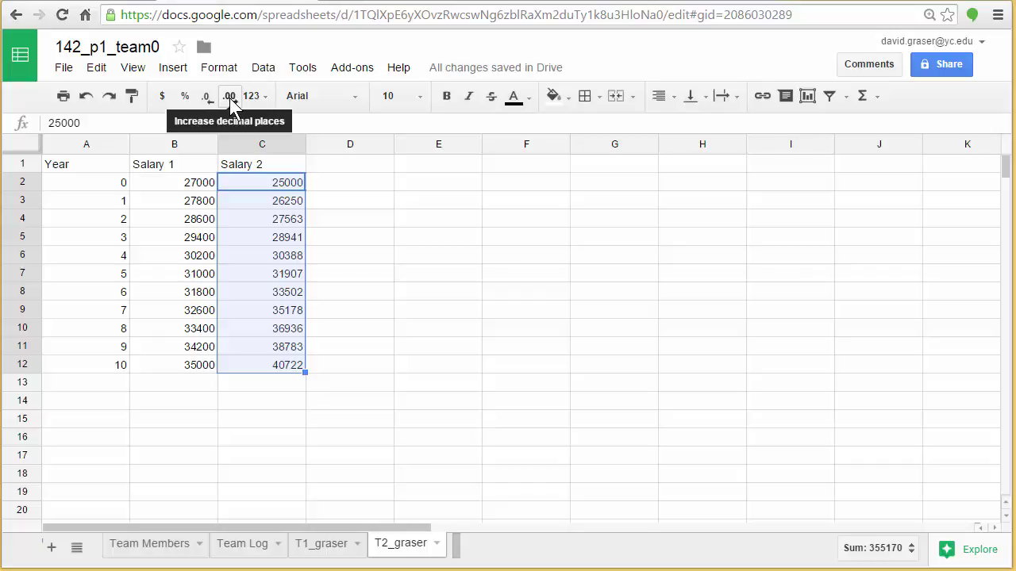
pyautogui.click(229, 96)
pyautogui.click(229, 97)
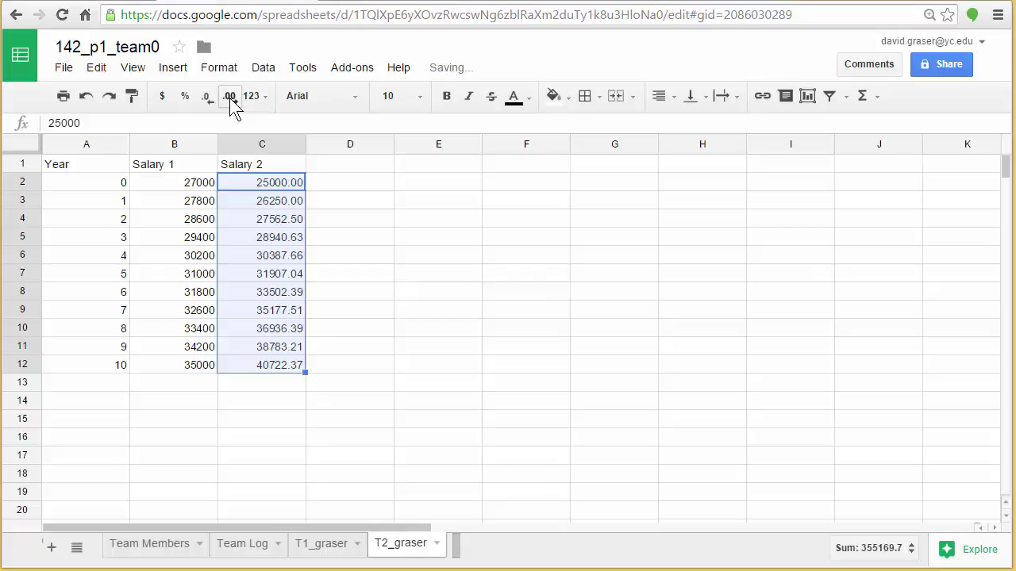
pyautogui.click(297, 422)
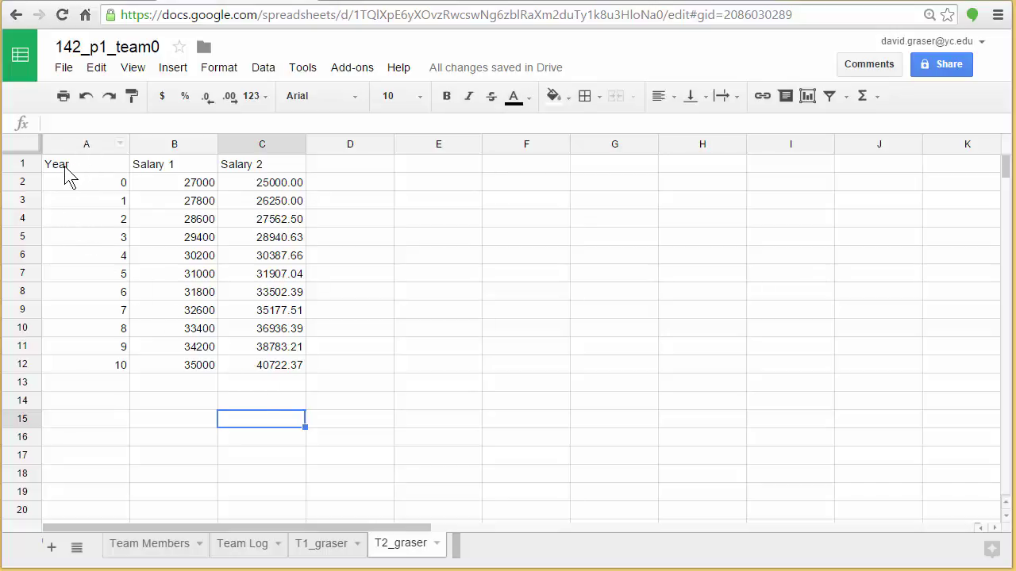
# Create a chart from the Year, Salary 1 and Salary 2 data in A1:C12 and choose the line chart type
pyautogui.click(89, 168)
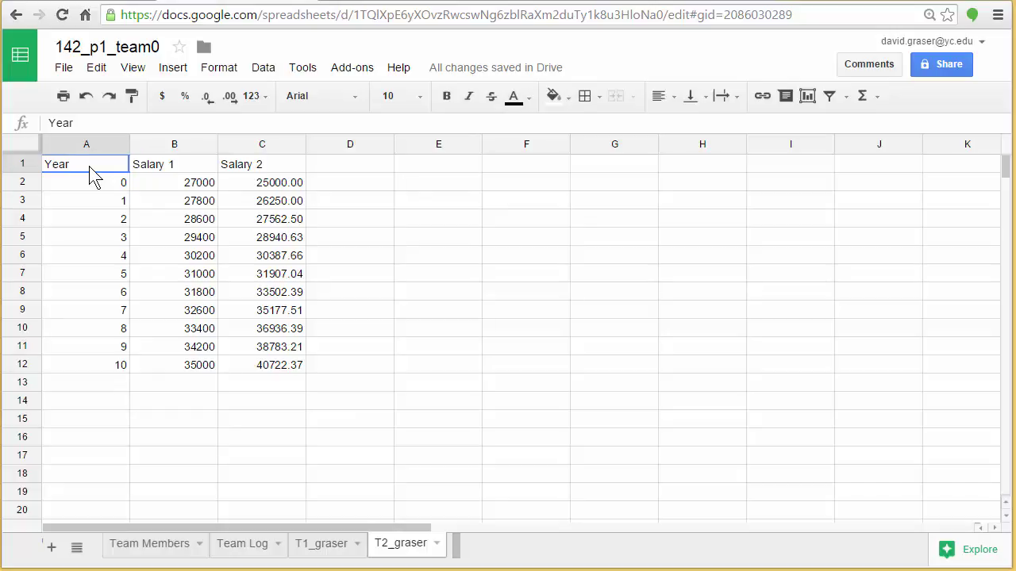
pyautogui.moveTo(90, 173); pyautogui.dragTo(282, 372)
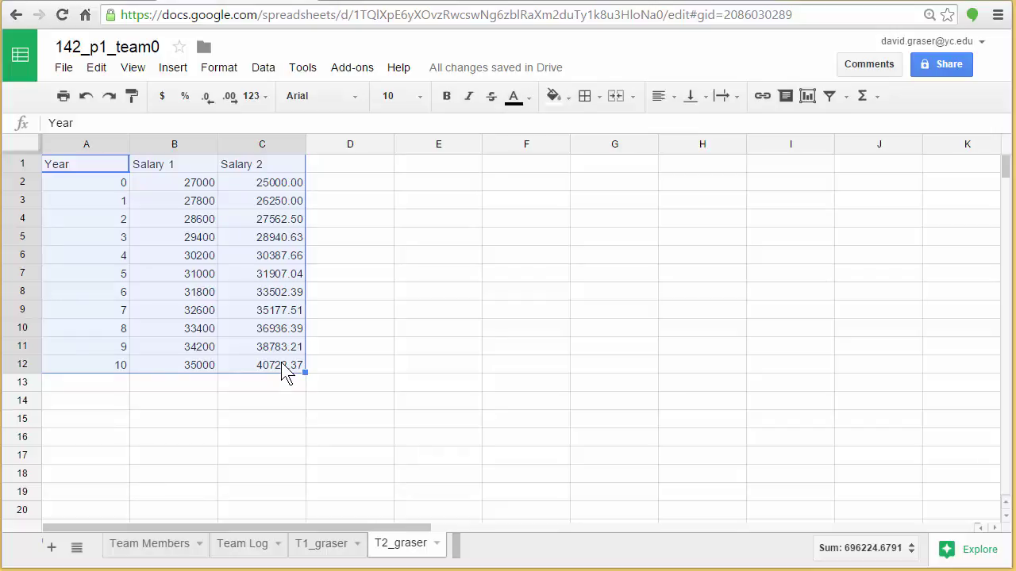
pyautogui.click(173, 73)
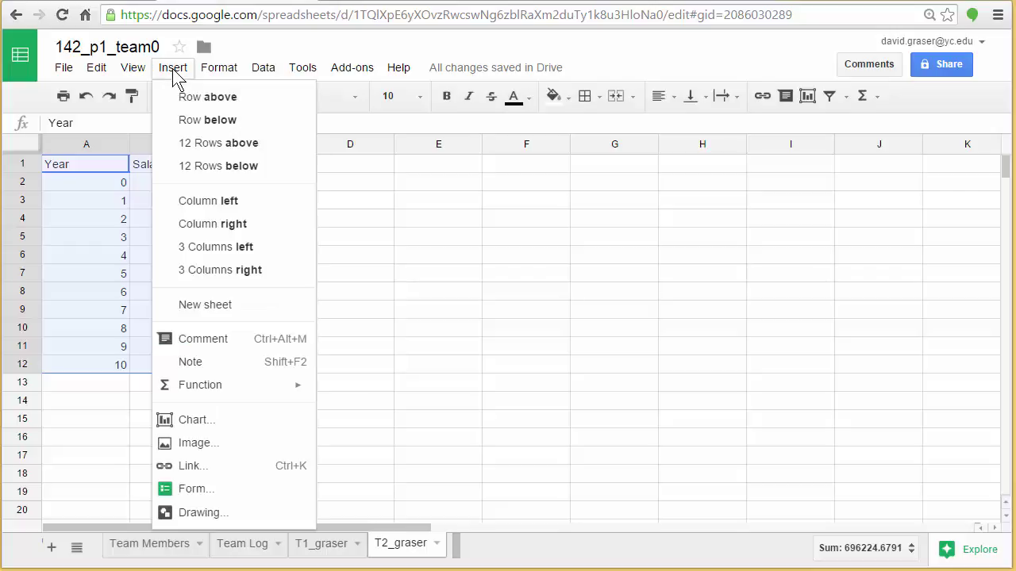
pyautogui.click(194, 421)
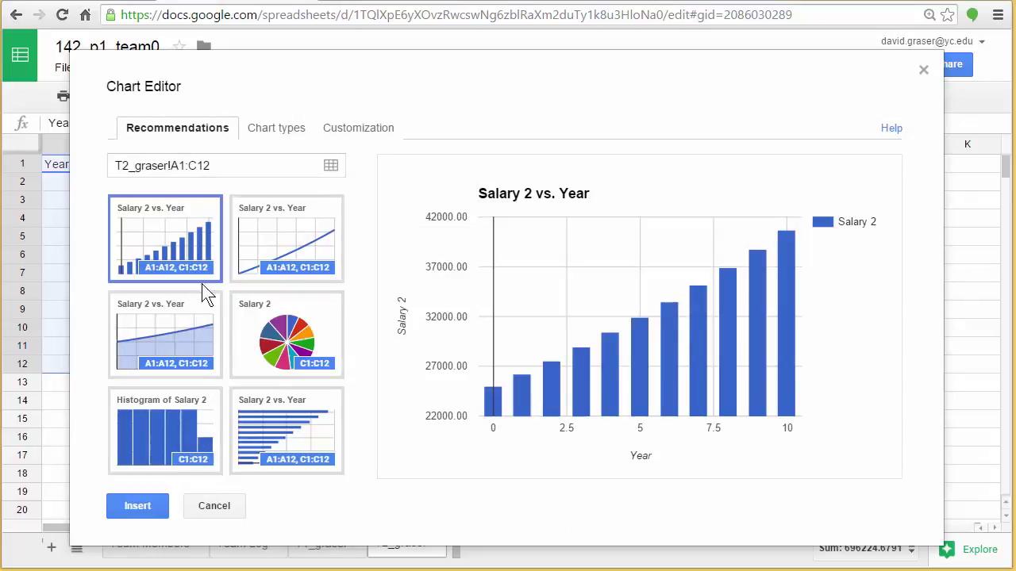
pyautogui.click(271, 133)
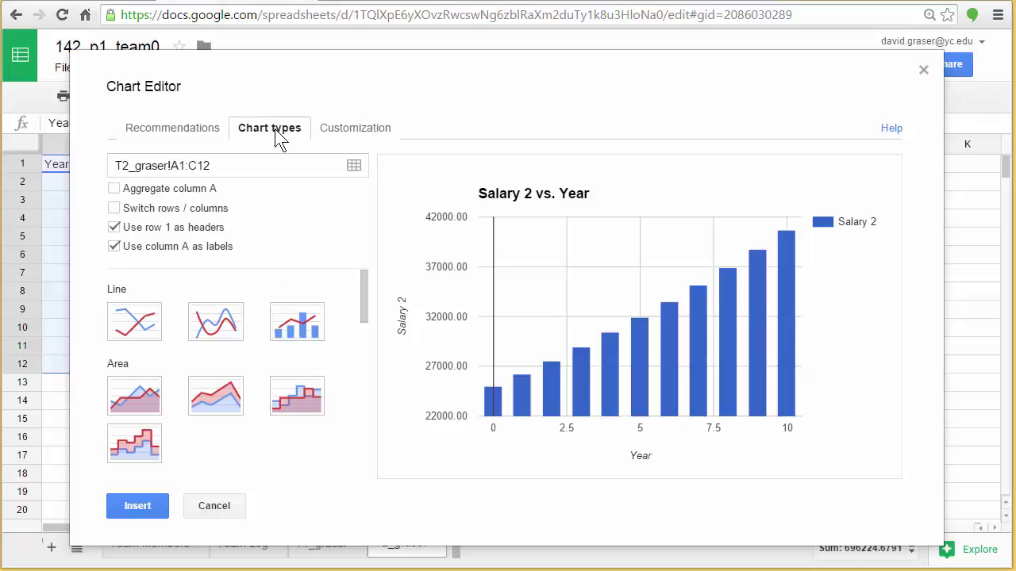
pyautogui.click(135, 329)
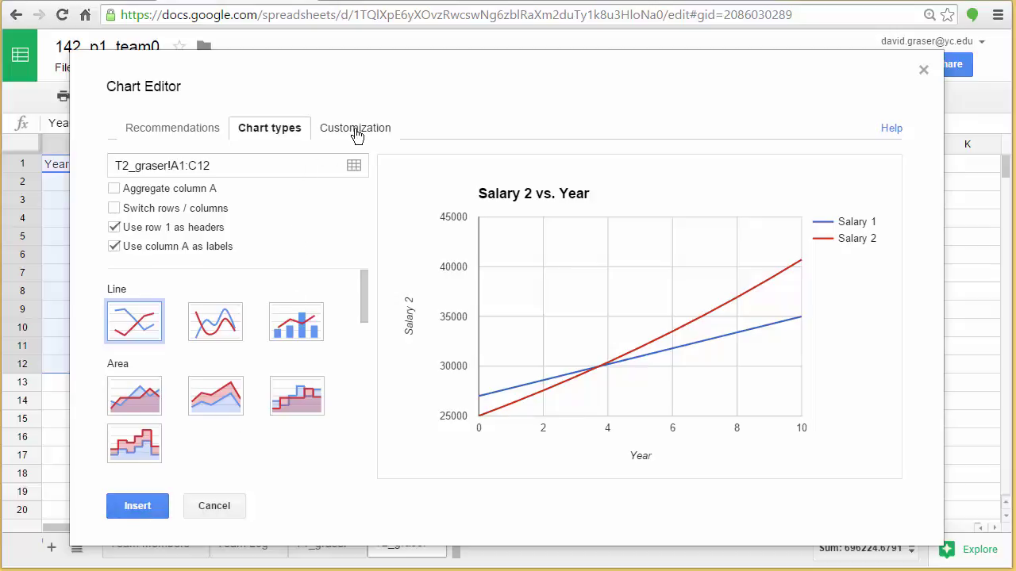
# Change the chart title to "Salary Offers"
pyautogui.click(356, 136)
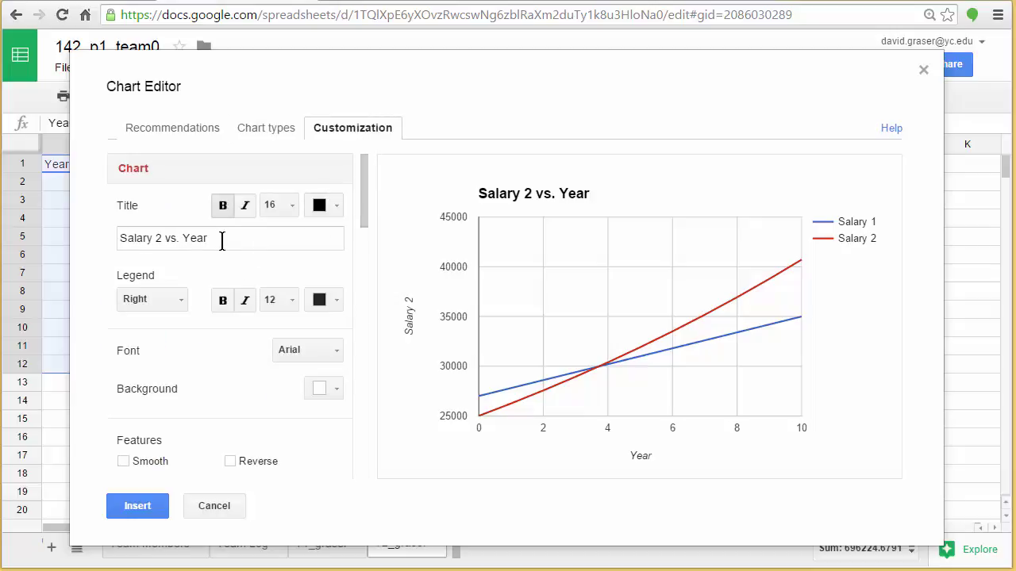
pyautogui.moveTo(216, 238); pyautogui.dragTo(111, 250)
pyautogui.write('Salary O')
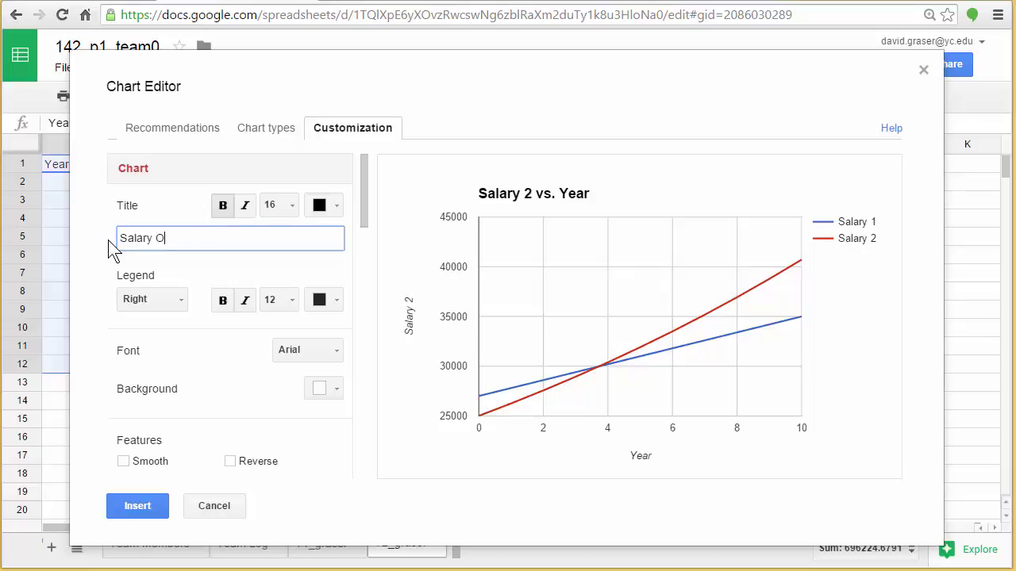
pyautogui.write('ffers')
# Set the title of the chart's left vertical axis to "Salary (dollars)"
pyautogui.click(364, 185)
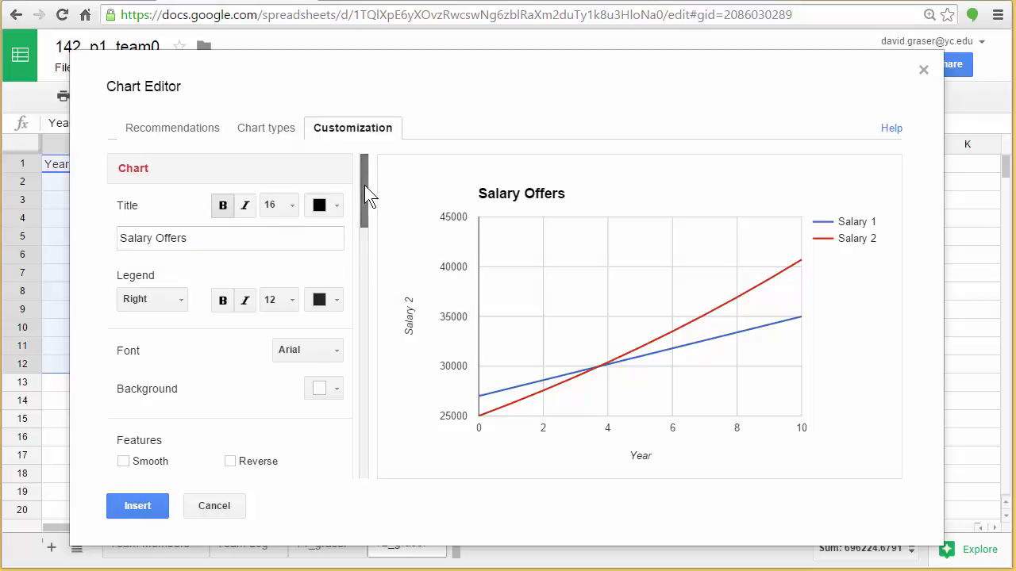
pyautogui.moveTo(365, 185); pyautogui.dragTo(367, 262)
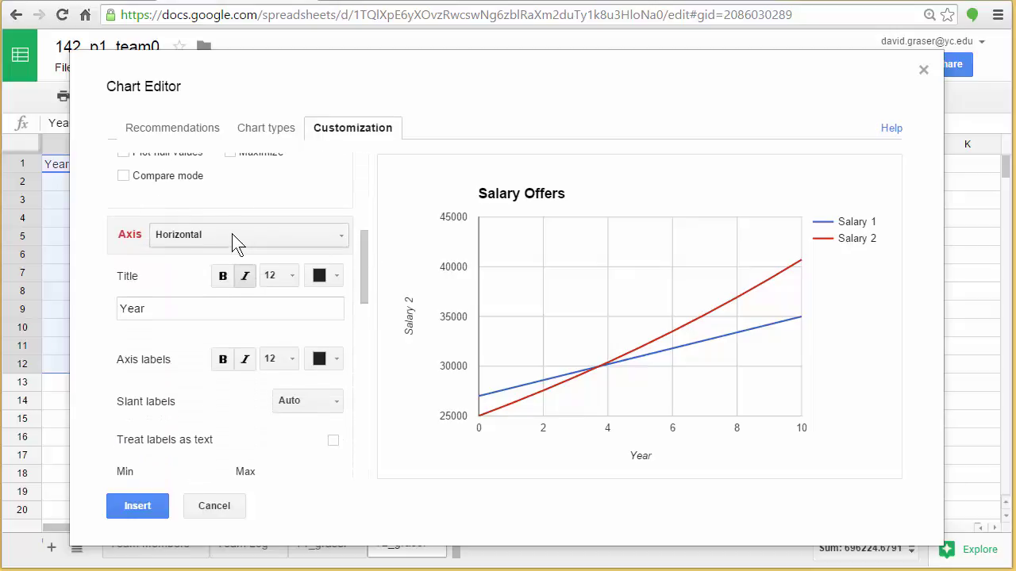
pyautogui.click(343, 240)
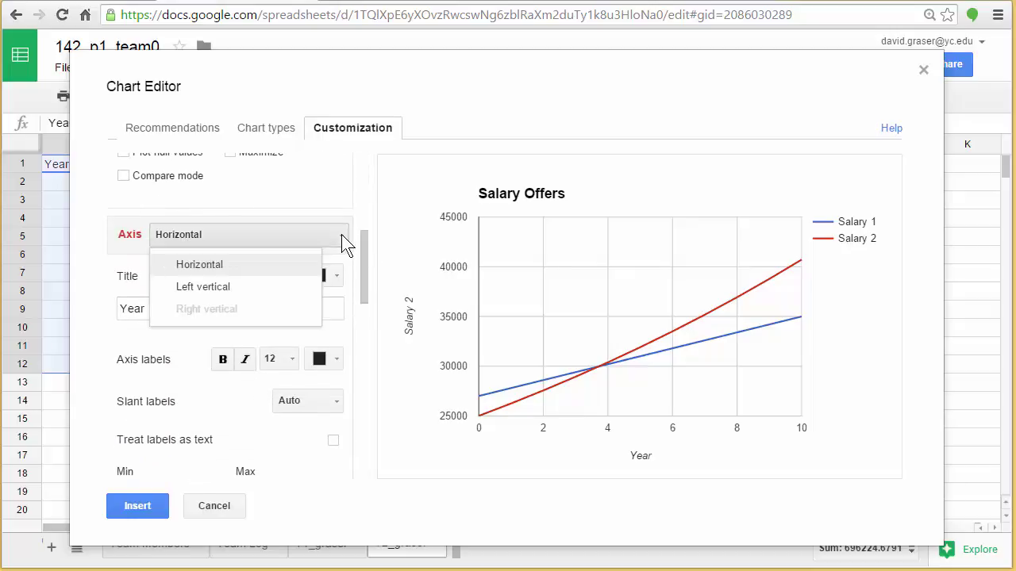
pyautogui.click(224, 289)
pyautogui.click(171, 308)
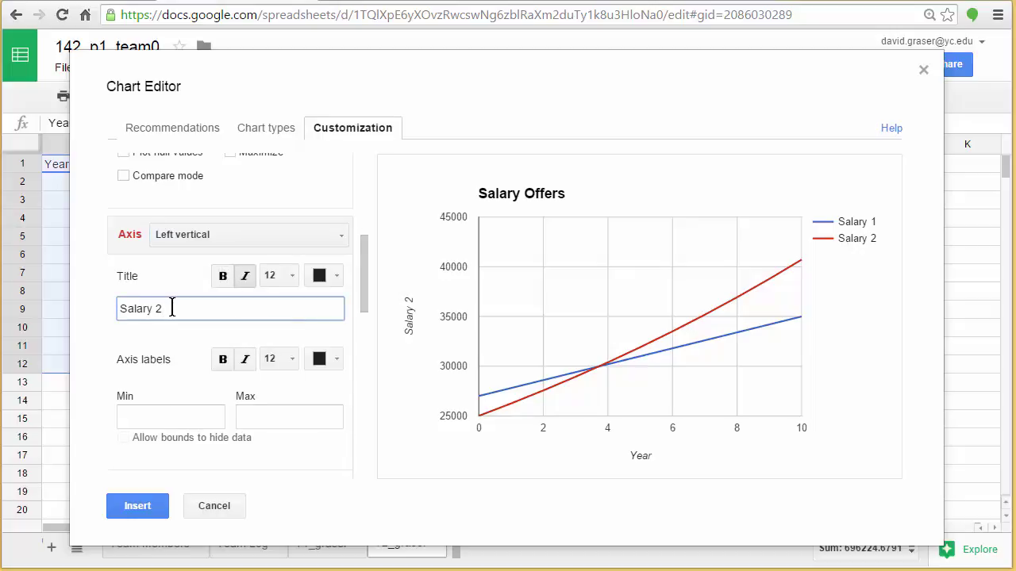
pyautogui.moveTo(171, 308); pyautogui.dragTo(113, 315)
pyautogui.write('Sla')
pyautogui.press('BackSpace')
pyautogui.press('BackSpace')
pyautogui.press('BackSpace')
pyautogui.write('al')
# Set the left vertical axis range to a minimum of 0 and a maximum of 45000
pyautogui.click(154, 416)
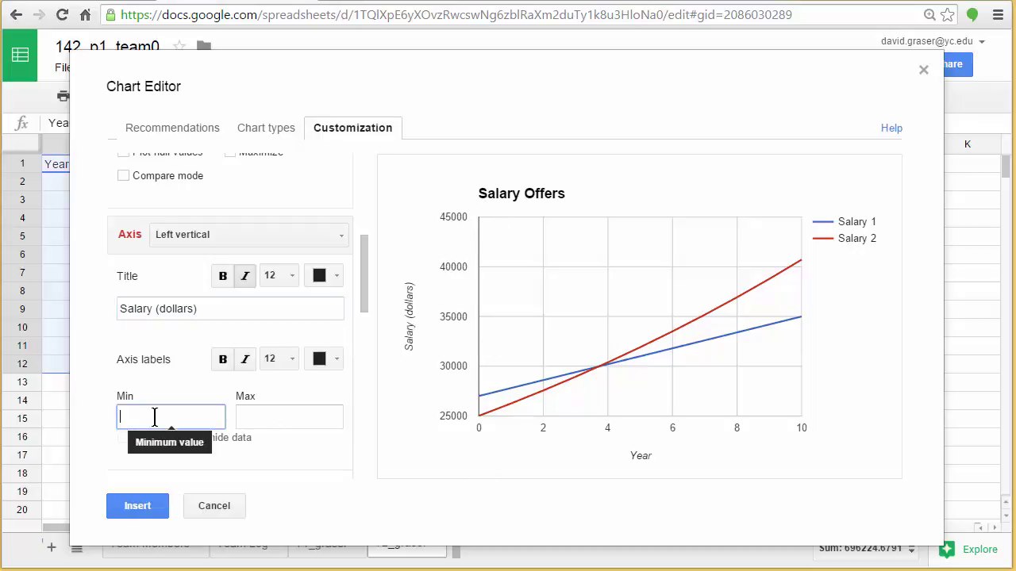
pyautogui.write('0')
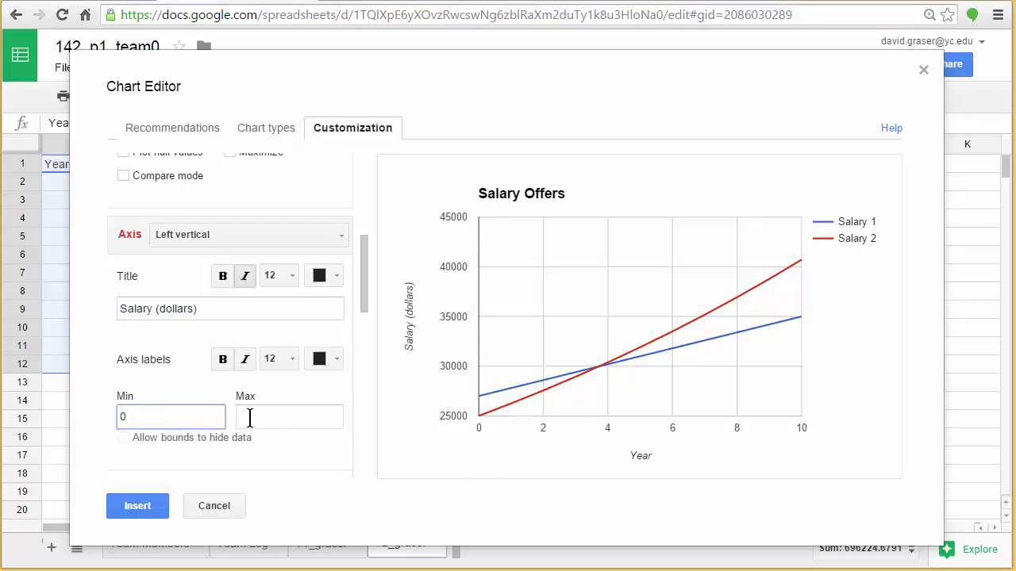
pyautogui.click(249, 418)
pyautogui.write('45')
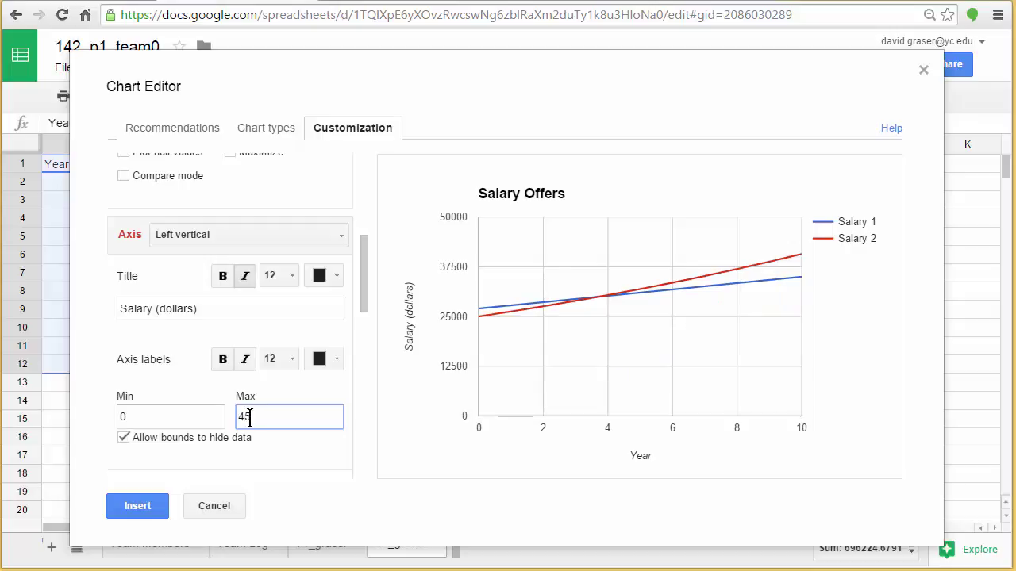
pyautogui.write('000')
pyautogui.moveTo(362, 300); pyautogui.dragTo(361, 364)
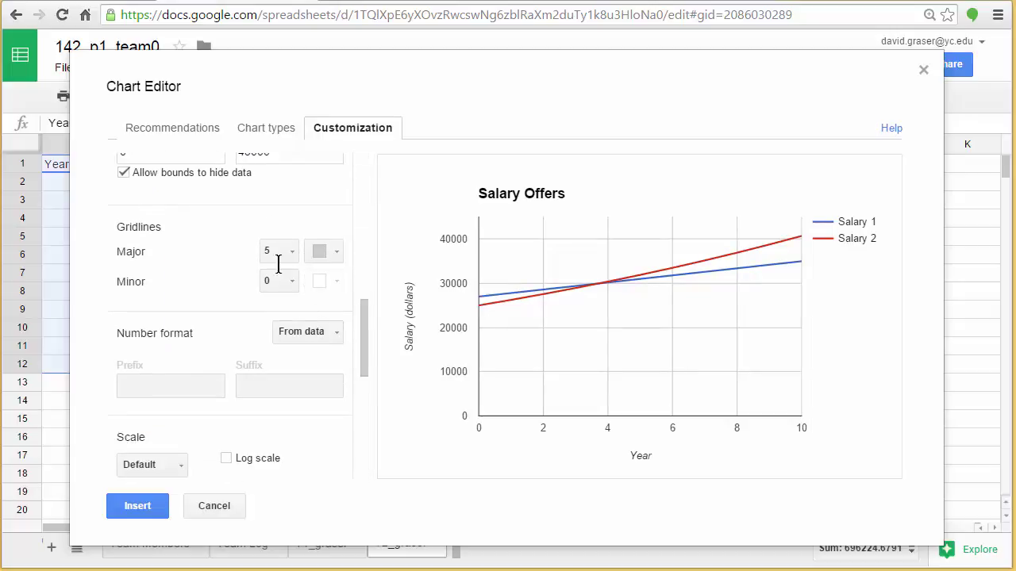
pyautogui.moveTo(364, 317)
pyautogui.mouseDown()
pyautogui.moveTo(367, 334)
pyautogui.moveTo(370, 306)
pyautogui.mouseUp()
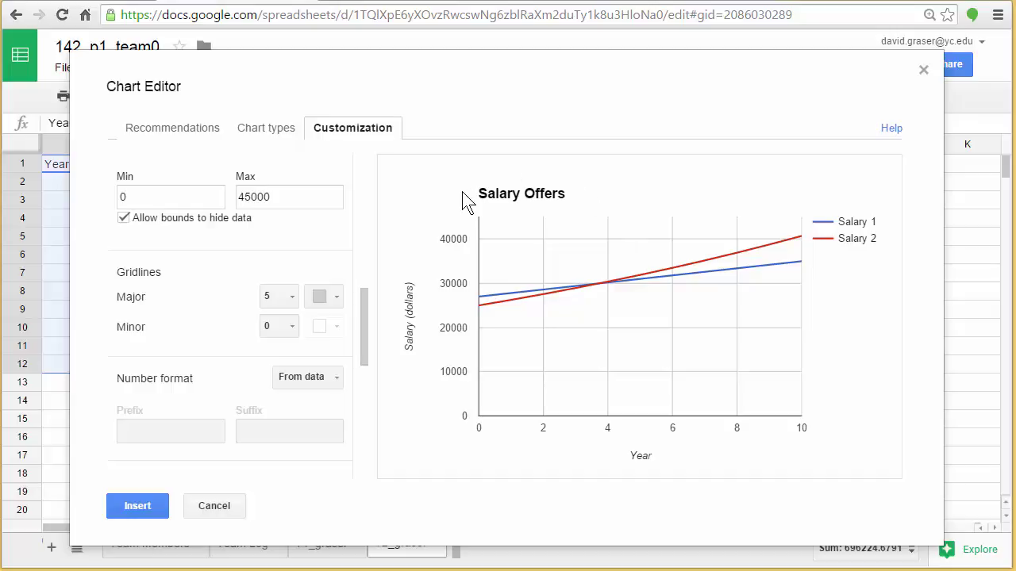
# Insert the finished chart into the sheet and move it beside the data so columns A to C are uncovered
pyautogui.click(136, 508)
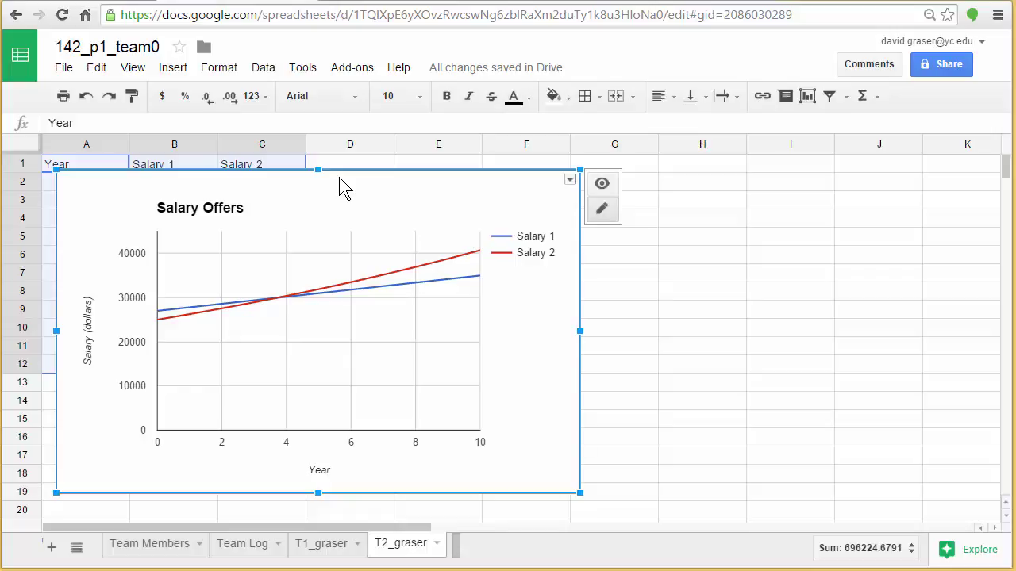
pyautogui.moveTo(339, 177); pyautogui.dragTo(646, 182)
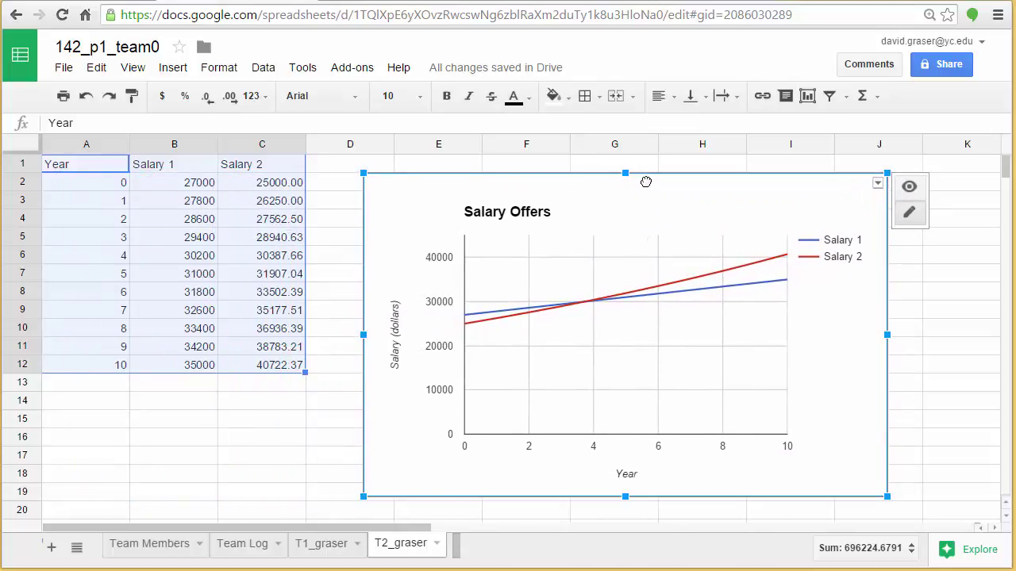
pyautogui.click(274, 458)
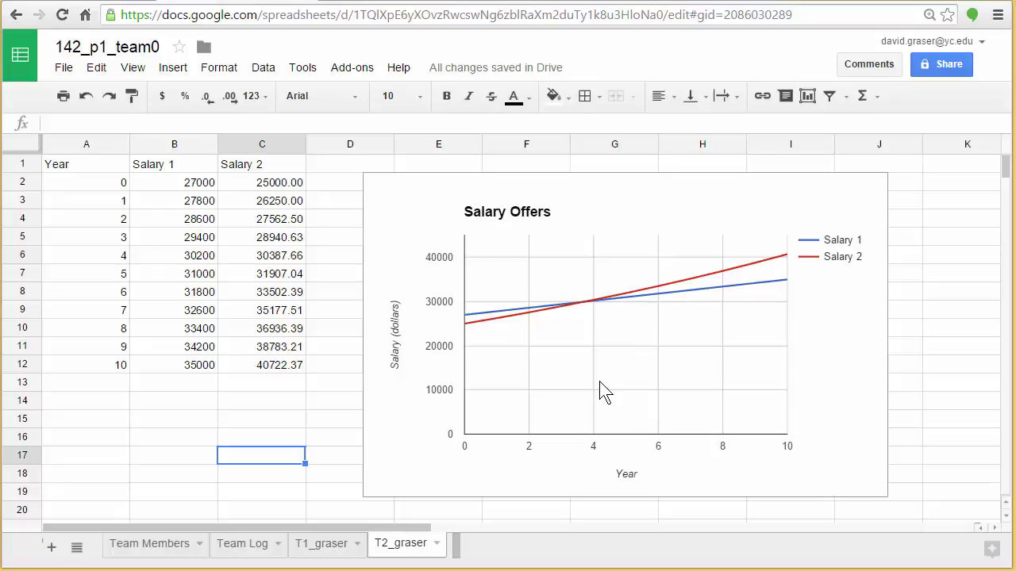
# Select the Salary Offers chart and show its available chart actions
pyautogui.click(832, 228)
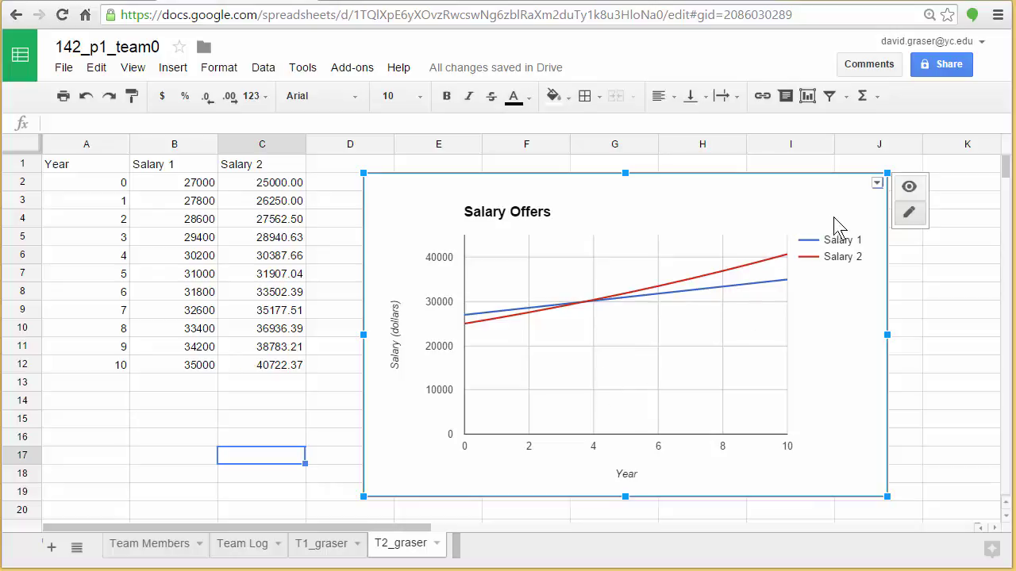
pyautogui.click(877, 184)
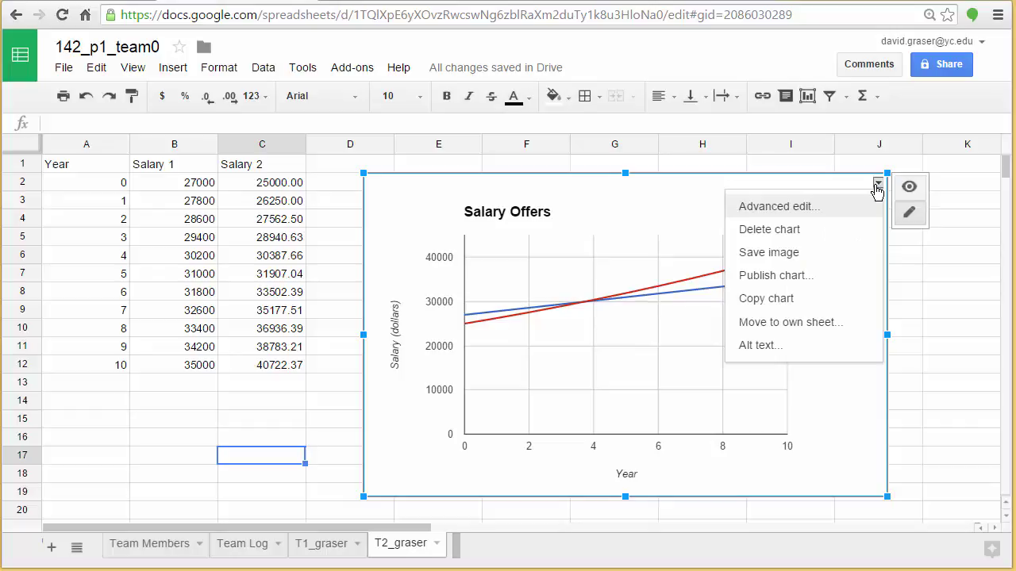